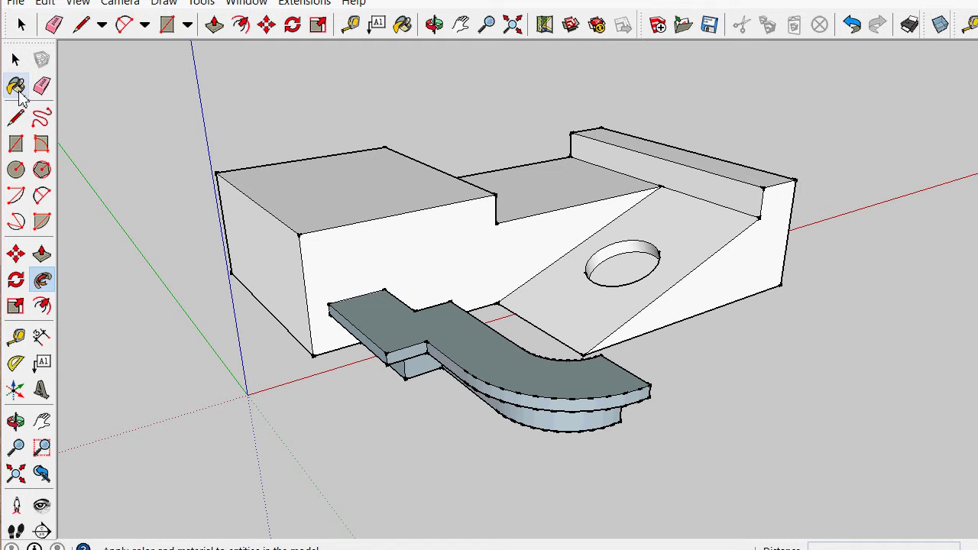
# Step: Activate the Paint Bucket tool so the Materials panel appears
pyautogui.click(15, 86)
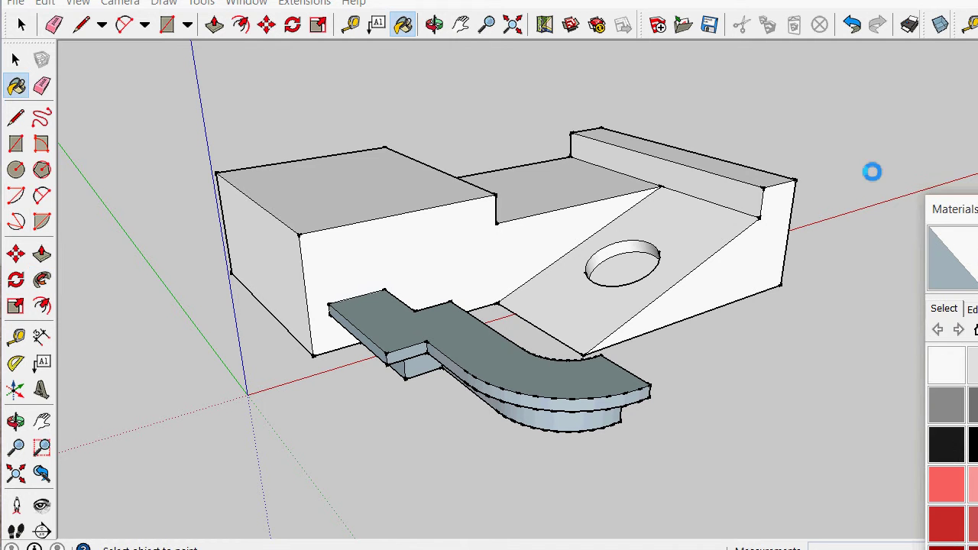
# Step: Move the Materials panel to the centre and browse its collections, such as Colors, Wood, Water, Stone and Roofing
pyautogui.moveTo(975, 215); pyautogui.dragTo(567, 116)
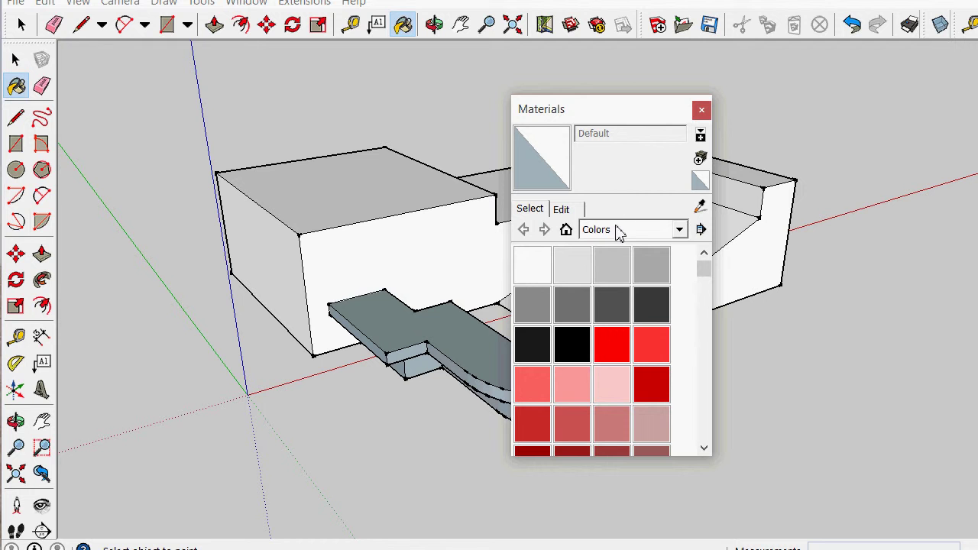
pyautogui.click(681, 231)
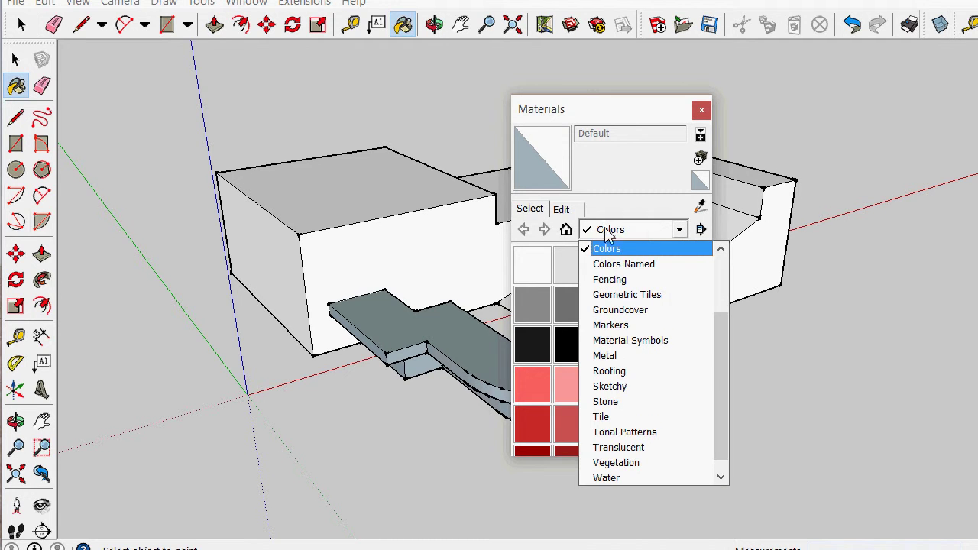
pyautogui.moveTo(725, 352); pyautogui.dragTo(726, 294)
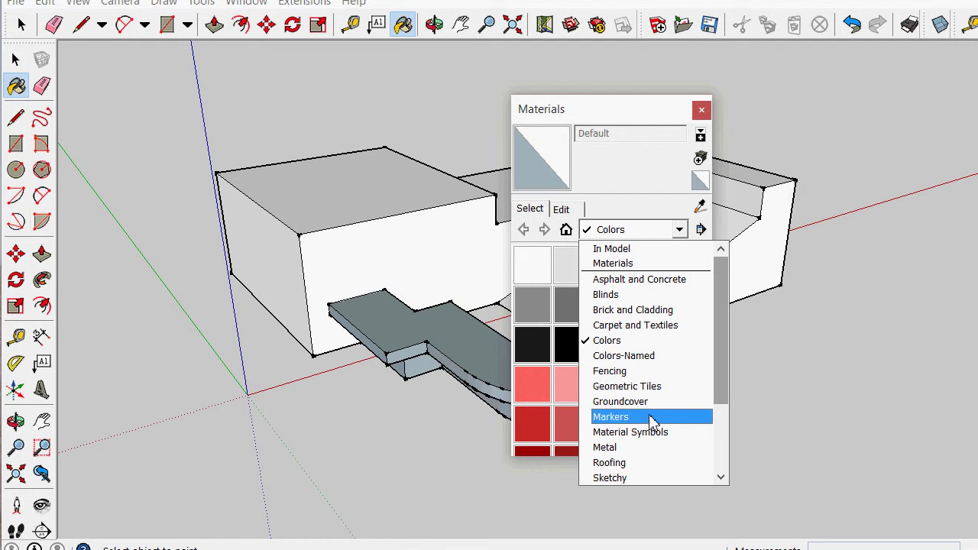
pyautogui.moveTo(720, 389); pyautogui.dragTo(720, 467)
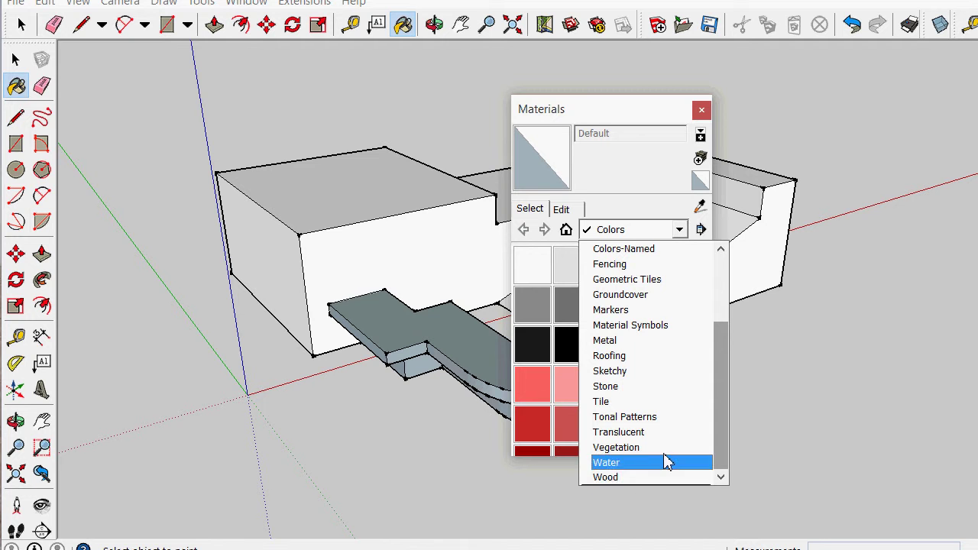
pyautogui.moveTo(723, 373); pyautogui.dragTo(725, 325)
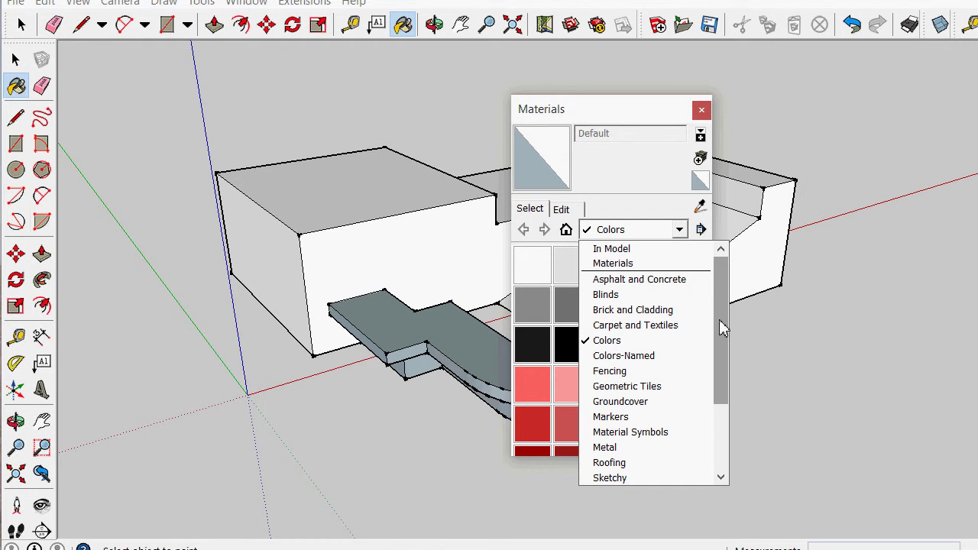
# Step: Paint the left block's front face with Concrete_Form_4x8 from Asphalt and Concrete, then move the panel aside
pyautogui.click(644, 280)
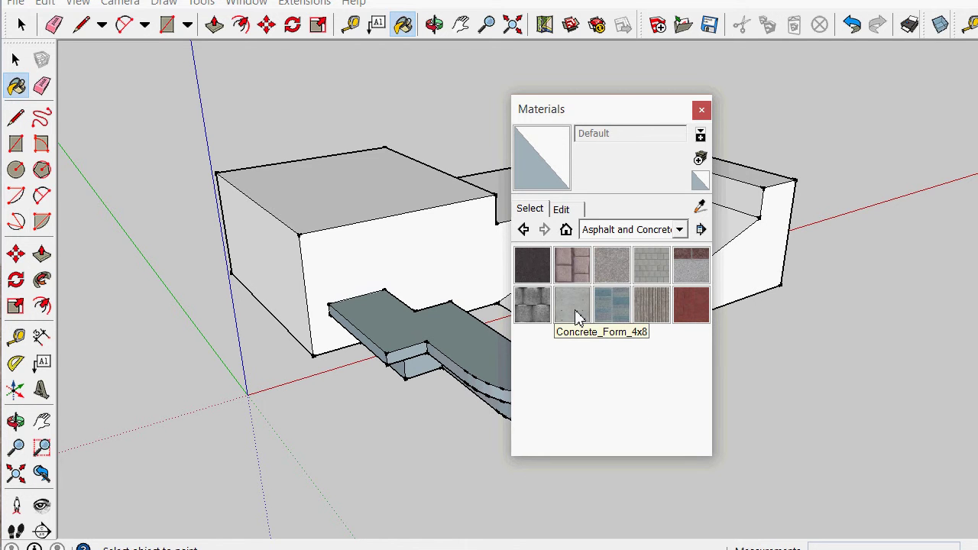
pyautogui.click(577, 319)
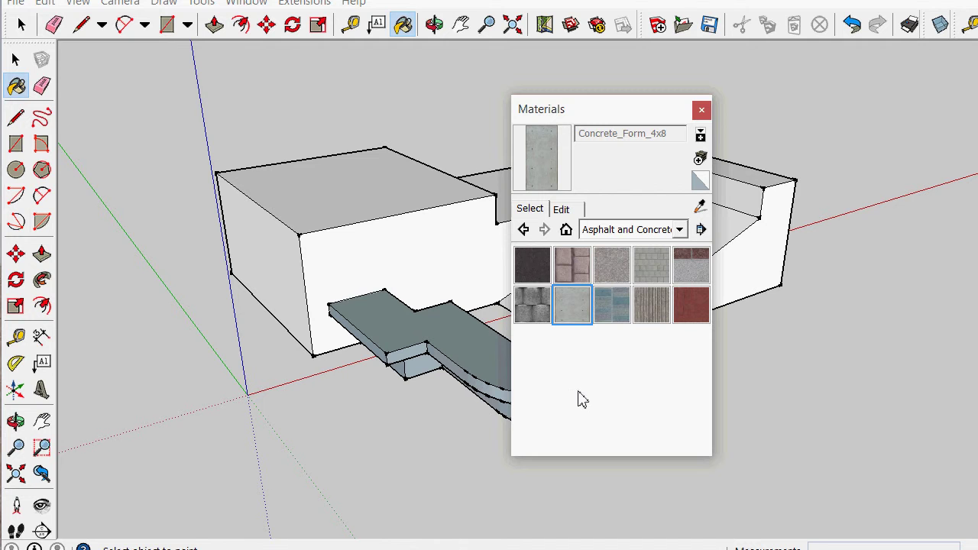
pyautogui.click(356, 266)
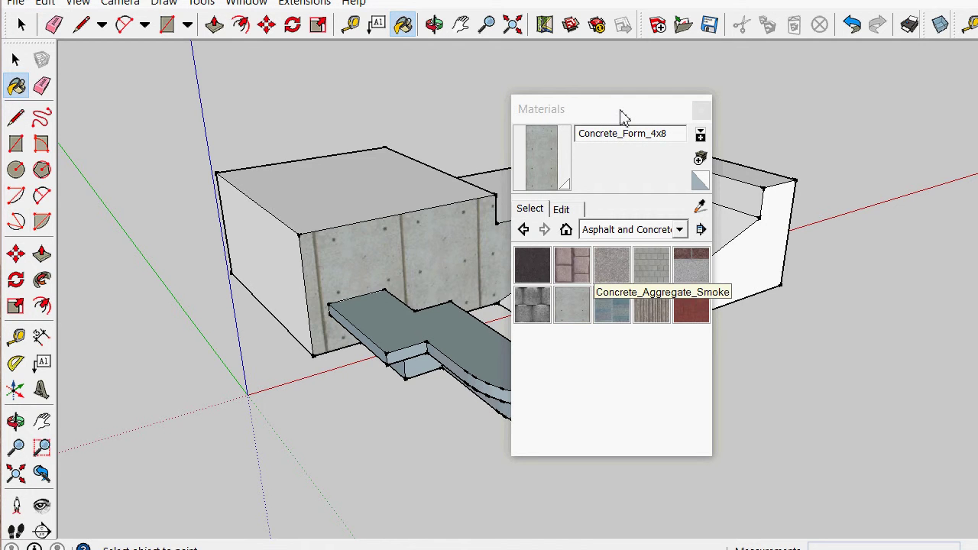
pyautogui.moveTo(623, 116)
pyautogui.mouseDown()
pyautogui.moveTo(831, 229)
pyautogui.moveTo(837, 218)
pyautogui.moveTo(891, 206)
pyautogui.mouseUp()
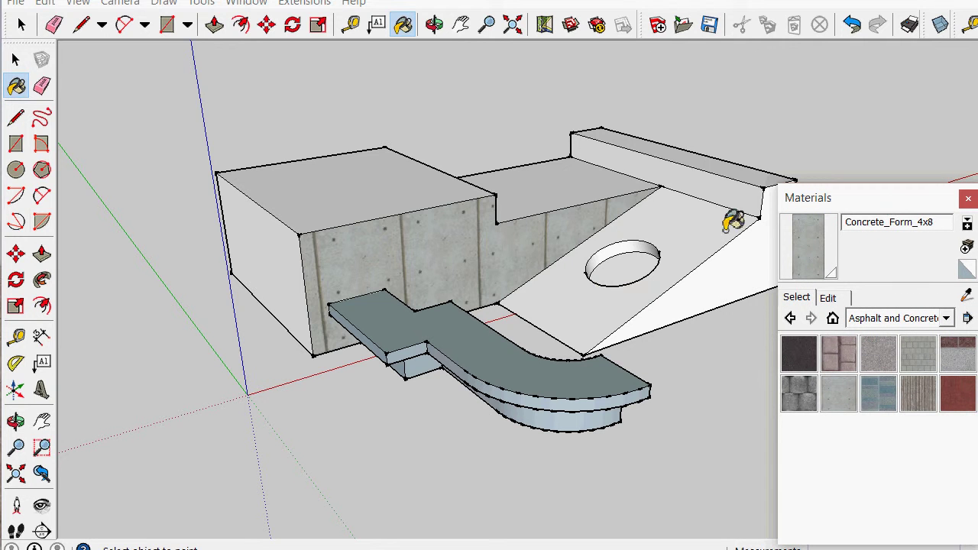
# Step: Paint the ramp, hole interior, right side, step faces and left block's top and side with concrete
pyautogui.click(684, 227)
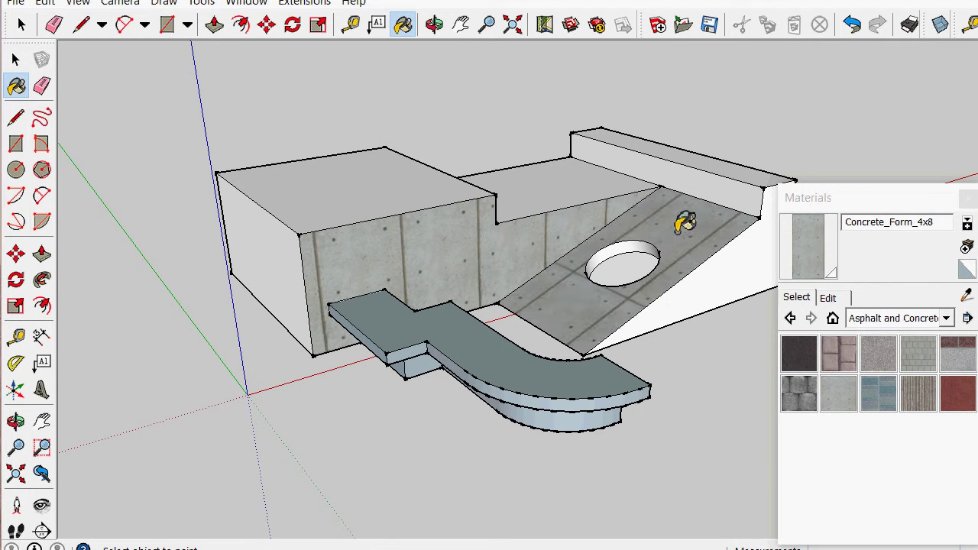
pyautogui.click(614, 252)
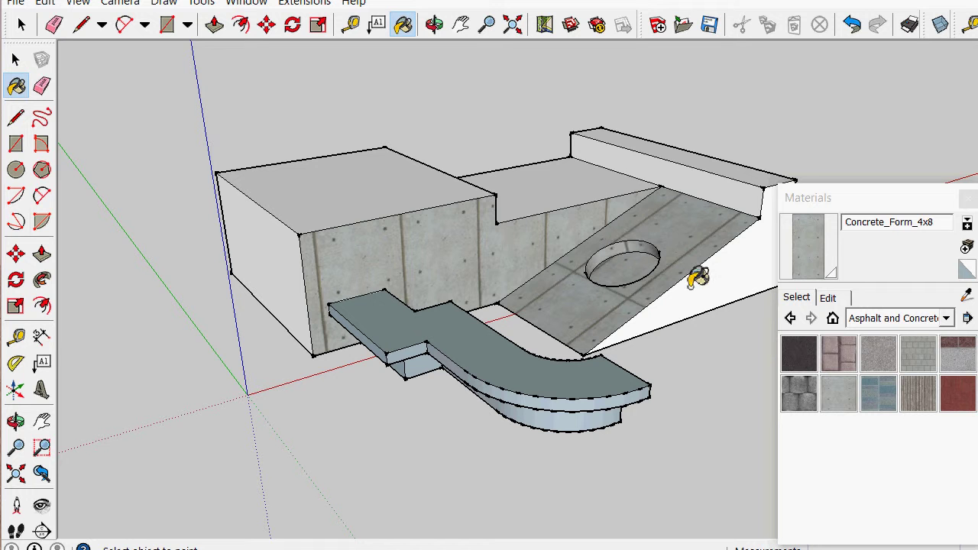
pyautogui.click(715, 280)
pyautogui.click(699, 178)
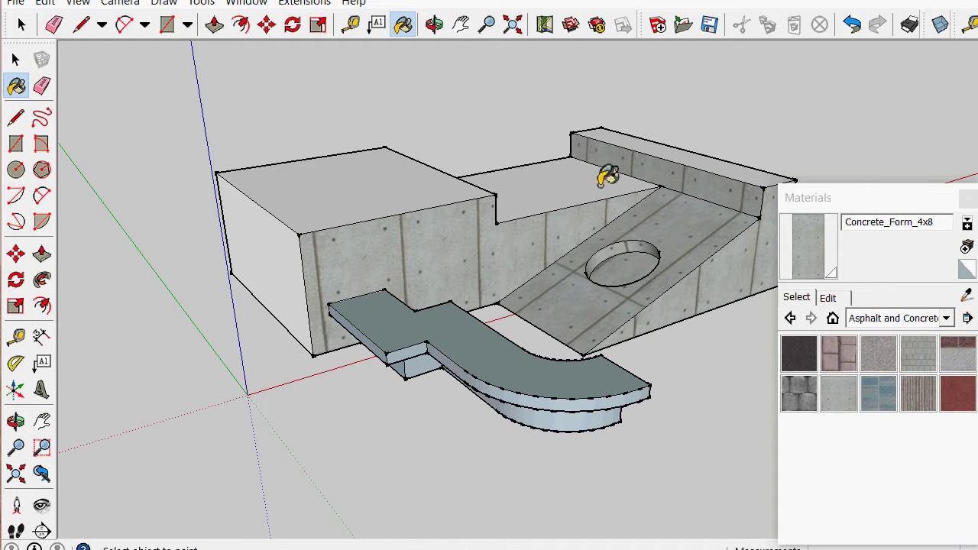
pyautogui.click(605, 183)
pyautogui.click(367, 193)
pyautogui.click(266, 238)
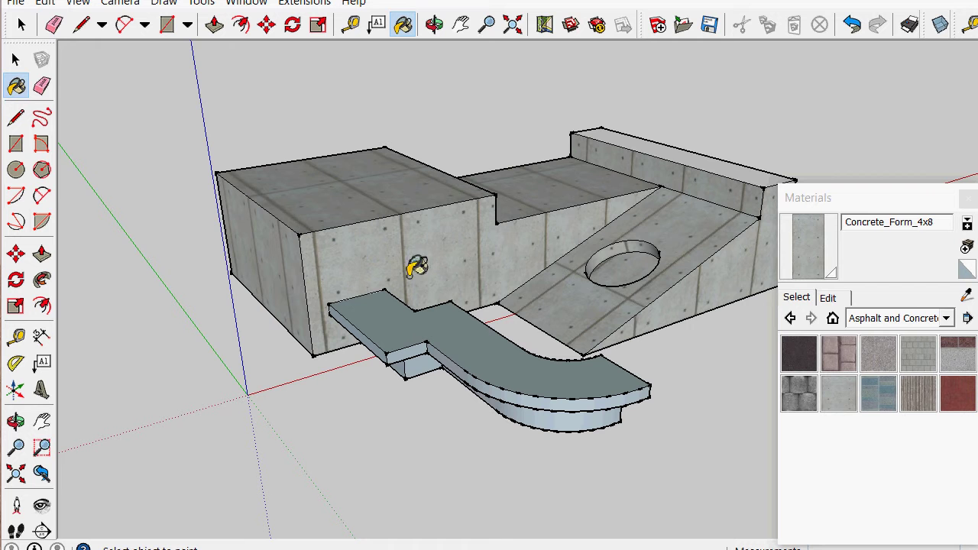
pyautogui.click(686, 151)
# Step: Orbit around to paint the right block's end face, back face and upper-left face with concrete
pyautogui.moveTo(696, 220)
pyautogui.mouseDown(button='middle')
pyautogui.moveTo(411, 251)
pyautogui.moveTo(263, 230)
pyautogui.mouseUp(button='middle')
pyautogui.scroll(-3, 491, 277)
pyautogui.scroll(3, 541, 268)
pyautogui.click(541, 268)
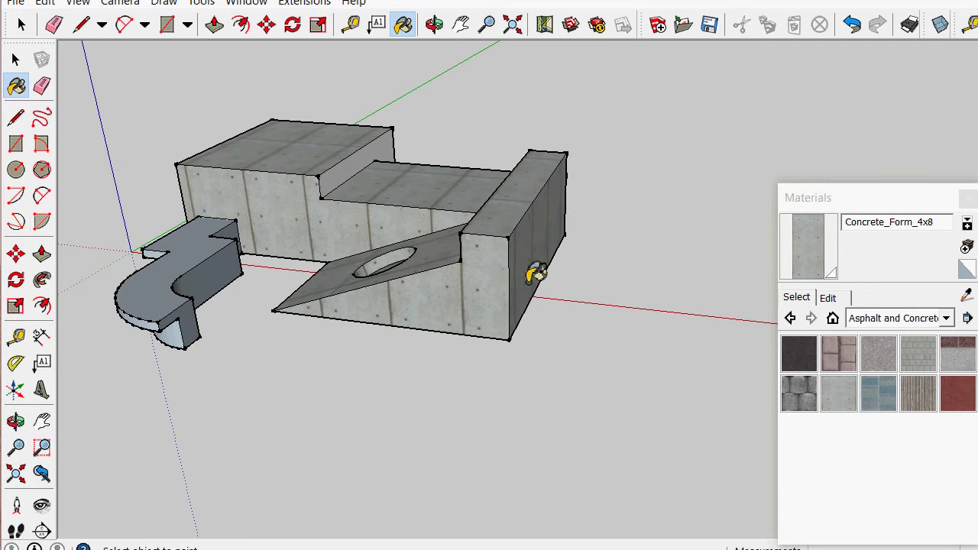
pyautogui.moveTo(530, 272)
pyautogui.mouseDown(button='middle')
pyautogui.moveTo(579, 288)
pyautogui.moveTo(568, 247)
pyautogui.mouseUp(button='middle')
pyautogui.scroll(-3, 279, 287)
pyautogui.moveTo(279, 286)
pyautogui.mouseDown(button='middle')
pyautogui.moveTo(589, 312)
pyautogui.moveTo(374, 392)
pyautogui.moveTo(696, 376)
pyautogui.moveTo(655, 392)
pyautogui.mouseUp(button='middle')
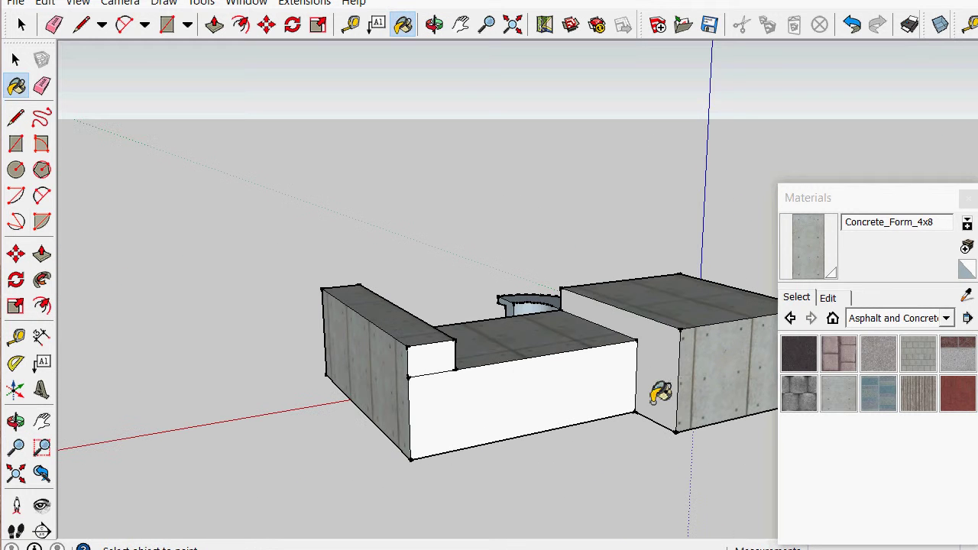
pyautogui.scroll(2, 655, 371)
pyautogui.click(535, 391)
pyautogui.scroll(-2, 388, 405)
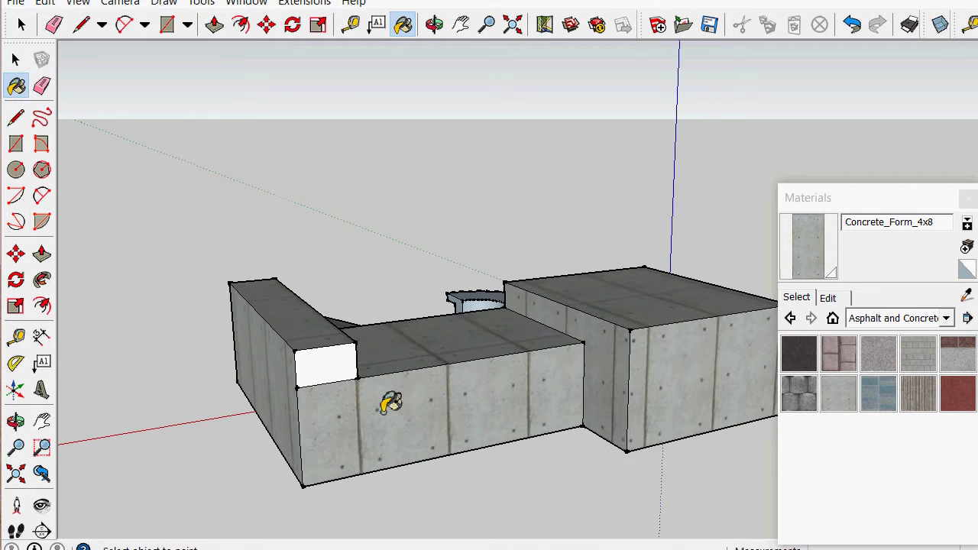
pyautogui.moveTo(388, 404); pyautogui.dragTo(316, 338, button='middle')
pyautogui.click(317, 338)
# Step: Orbit around the model to check the coverage and return to the original front view
pyautogui.moveTo(324, 371); pyautogui.dragTo(491, 398, button='middle')
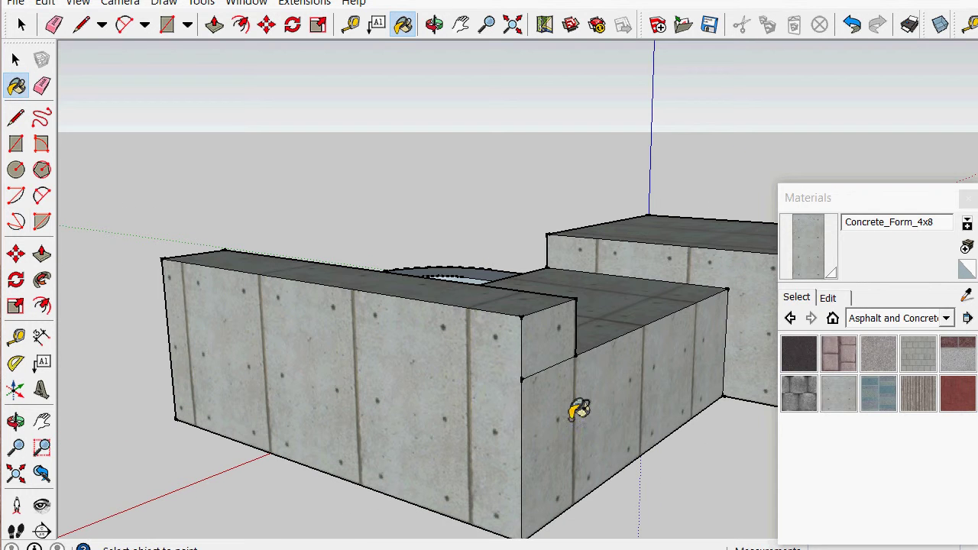
pyautogui.moveTo(584, 393)
pyautogui.mouseDown(button='middle')
pyautogui.moveTo(504, 411)
pyautogui.moveTo(413, 389)
pyautogui.moveTo(714, 408)
pyautogui.moveTo(586, 378)
pyautogui.moveTo(773, 374)
pyautogui.mouseUp(button='middle')
pyautogui.scroll(2, 631, 306)
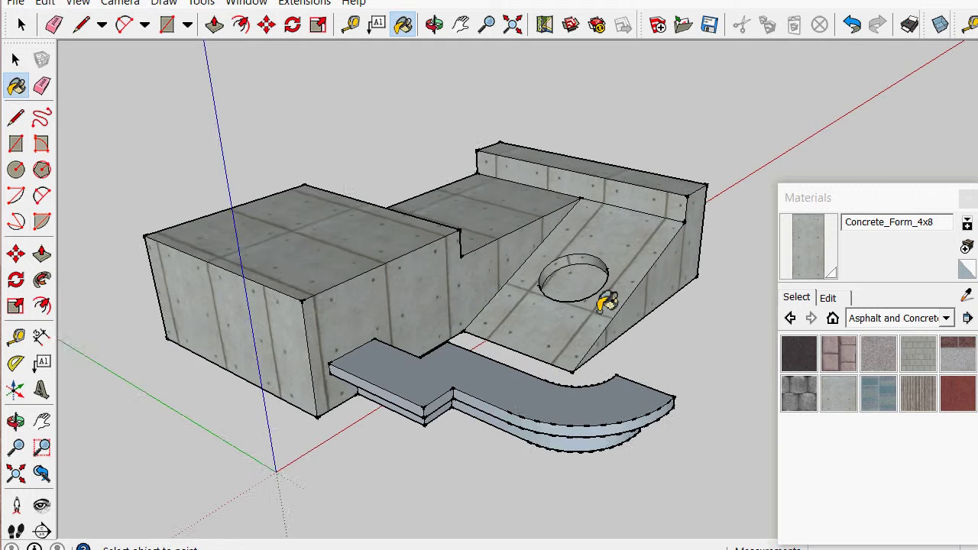
pyautogui.moveTo(605, 302); pyautogui.dragTo(639, 286, button='middle')
pyautogui.scroll(-3, 512, 265)
pyautogui.moveTo(512, 265)
pyautogui.mouseDown(button='middle')
pyautogui.moveTo(507, 299)
pyautogui.moveTo(448, 308)
pyautogui.mouseUp(button='middle')
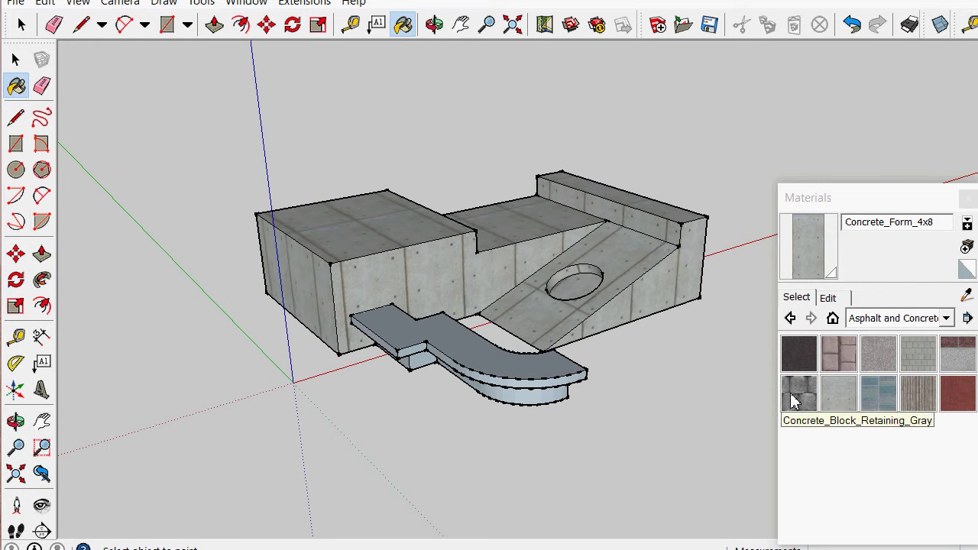
# Step: Paint the ledge's top, curved side, front edge and support block with Wood_Floor_Light from the Wood collection
pyautogui.click(893, 321)
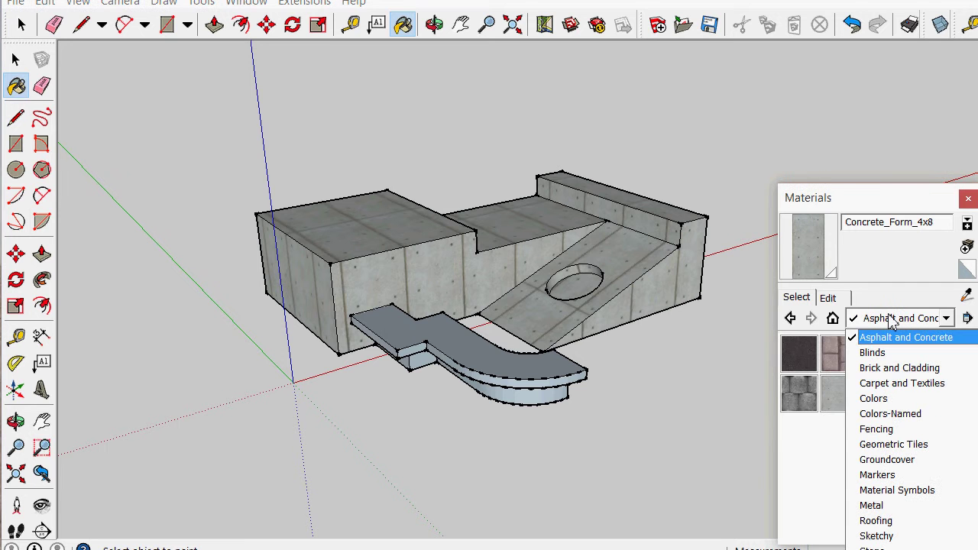
pyautogui.scroll(-2, 893, 493)
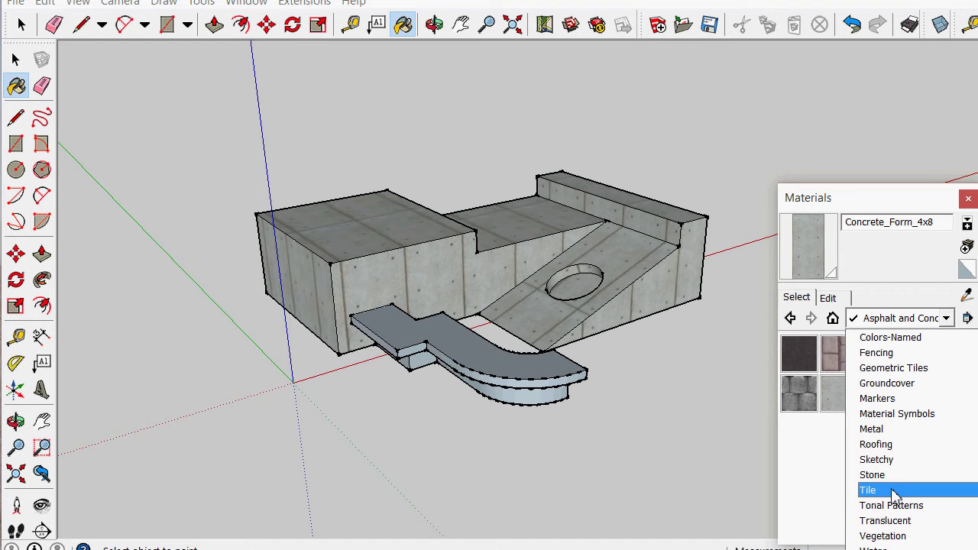
pyautogui.click(871, 548)
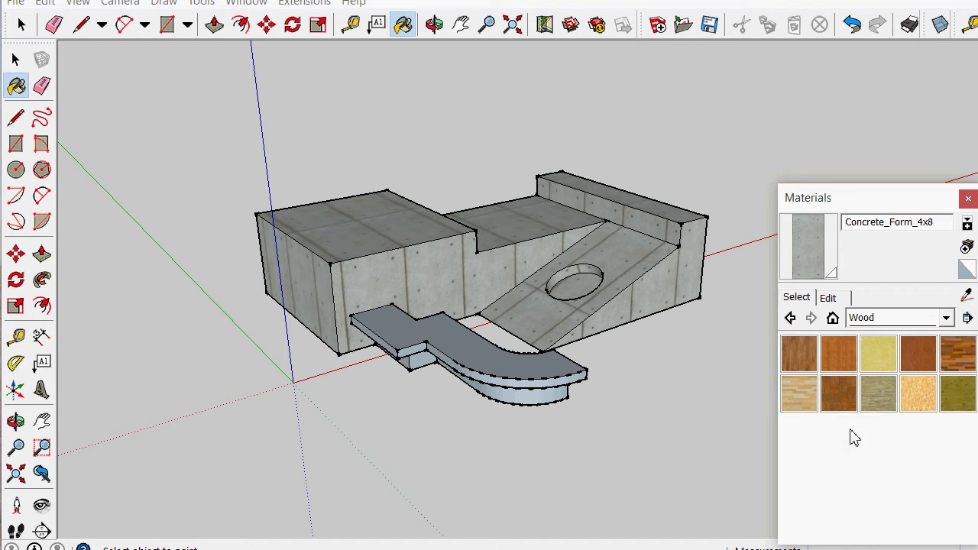
pyautogui.click(799, 392)
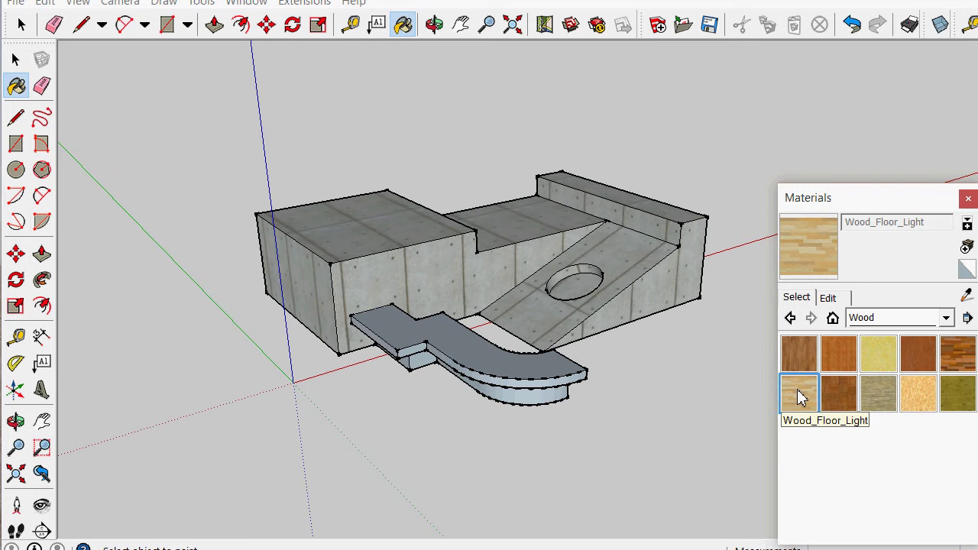
pyautogui.click(428, 331)
pyautogui.scroll(3, 482, 405)
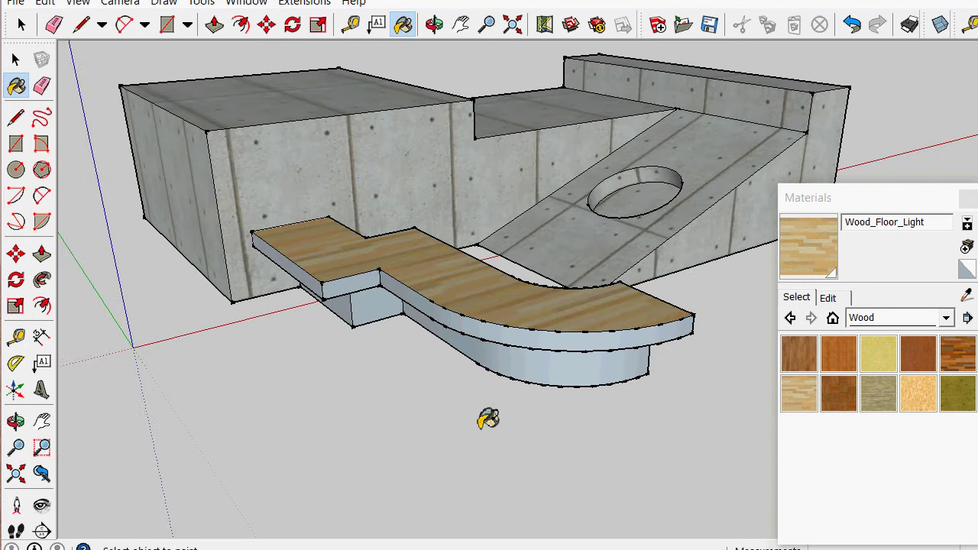
pyautogui.click(547, 373)
pyautogui.click(535, 337)
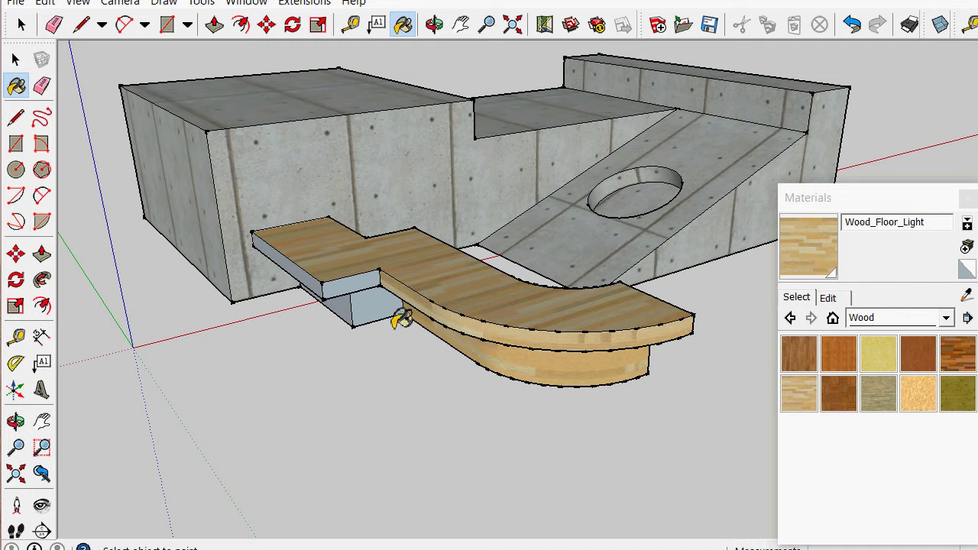
pyautogui.click(345, 310)
# Step: Orbit to paint the ledge's inner curved face and both end faces with Wood_Floor_Light
pyautogui.moveTo(342, 324)
pyautogui.mouseDown(button='middle')
pyautogui.moveTo(435, 277)
pyautogui.moveTo(492, 340)
pyautogui.moveTo(375, 339)
pyautogui.mouseUp(button='middle')
pyautogui.click(382, 295)
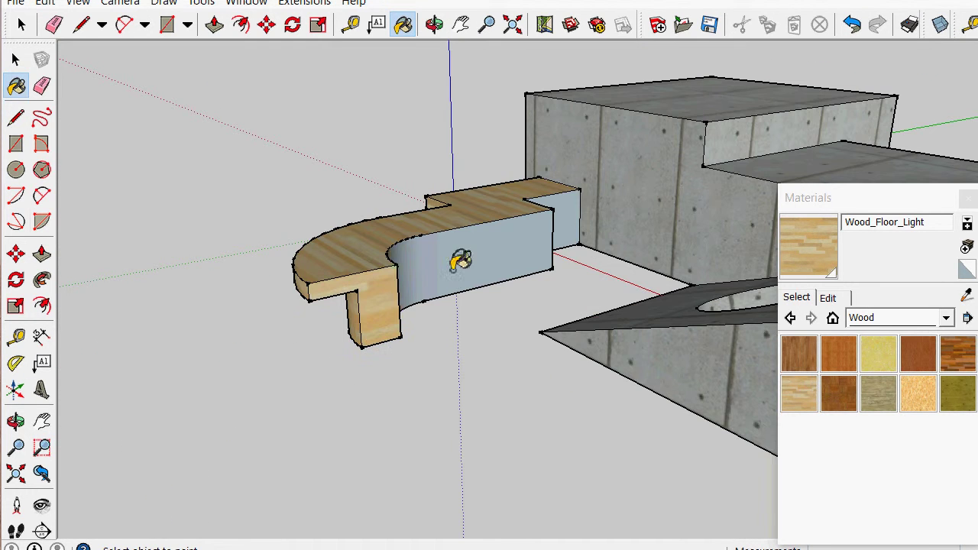
pyautogui.click(459, 264)
pyautogui.moveTo(585, 214)
pyautogui.mouseDown(button='middle')
pyautogui.moveTo(364, 375)
pyautogui.moveTo(826, 300)
pyautogui.mouseUp(button='middle')
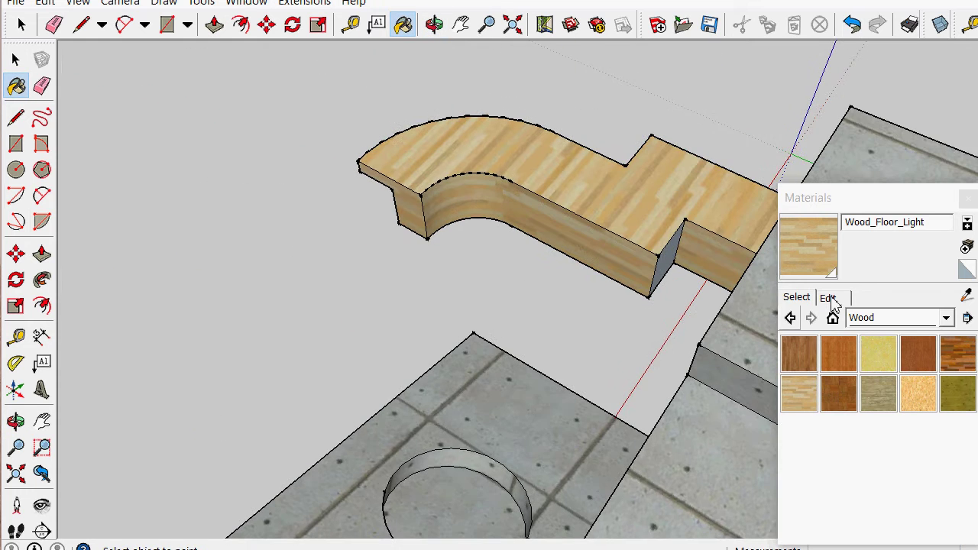
pyautogui.scroll(1, 721, 244)
pyautogui.scroll(2, 646, 246)
pyautogui.click(646, 247)
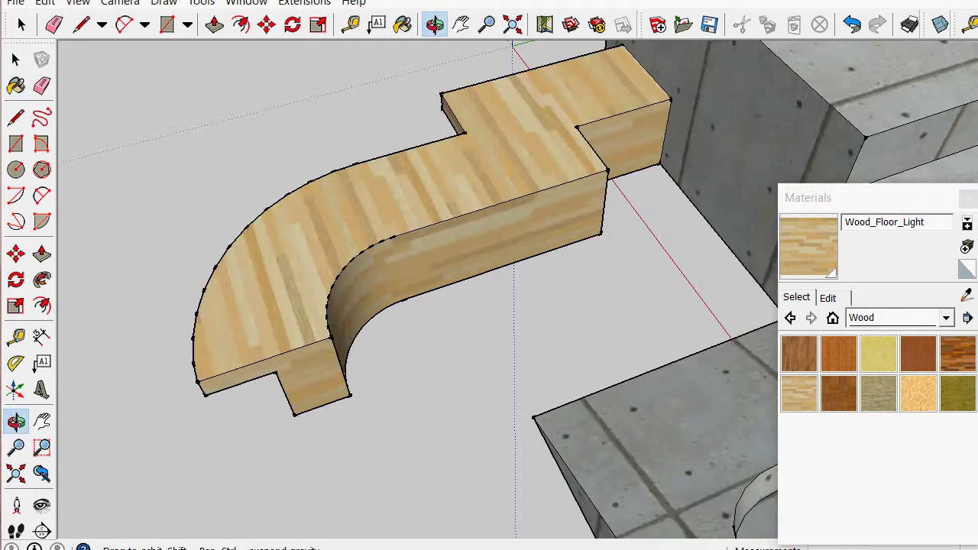
pyautogui.moveTo(648, 252)
pyautogui.mouseDown(button='middle')
pyautogui.moveTo(626, 280)
pyautogui.moveTo(779, 257)
pyautogui.mouseUp(button='middle')
pyautogui.moveTo(409, 331); pyautogui.dragTo(519, 408, button='middle')
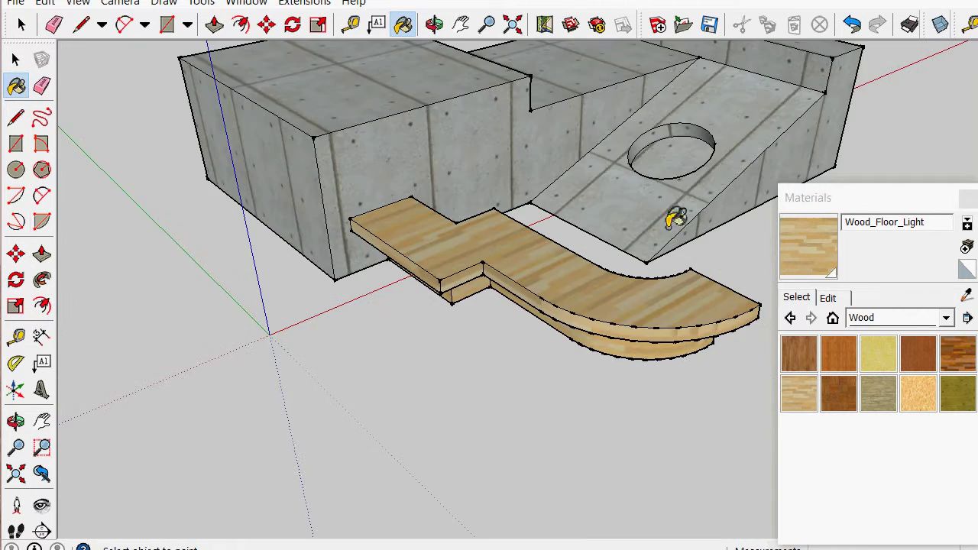
# Step: Close the Materials panel and adjust the zoom on the structure
pyautogui.click(969, 200)
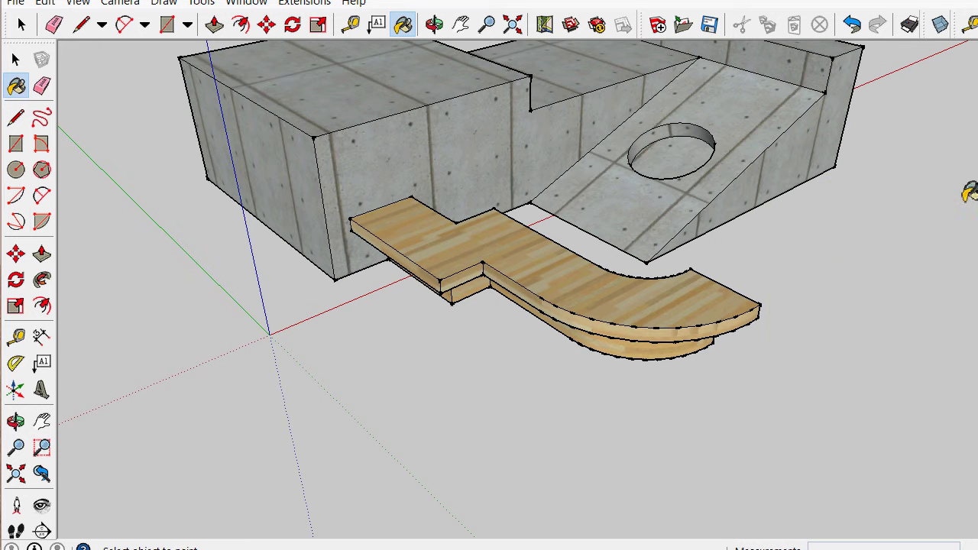
pyautogui.scroll(-1, 607, 459)
pyautogui.scroll(2, 563, 406)
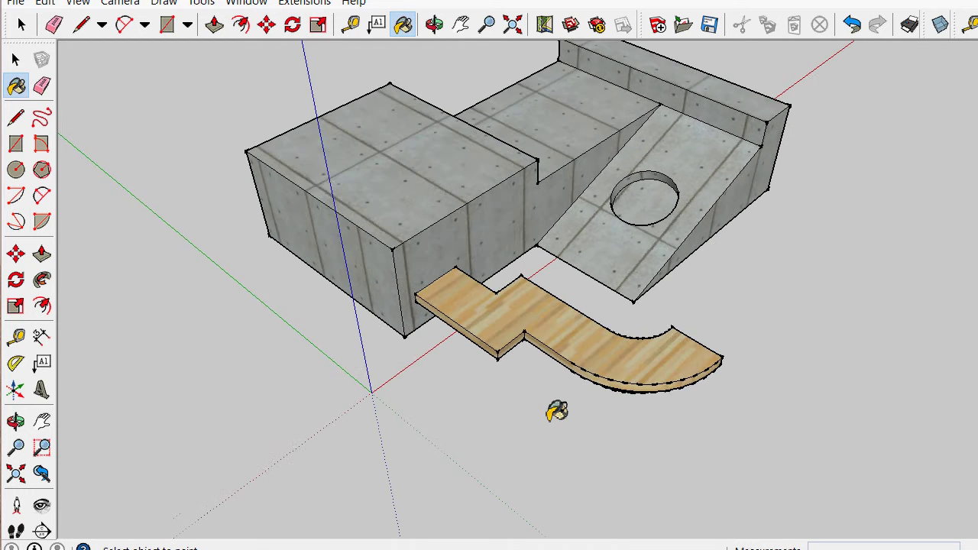
pyautogui.scroll(1, 556, 408)
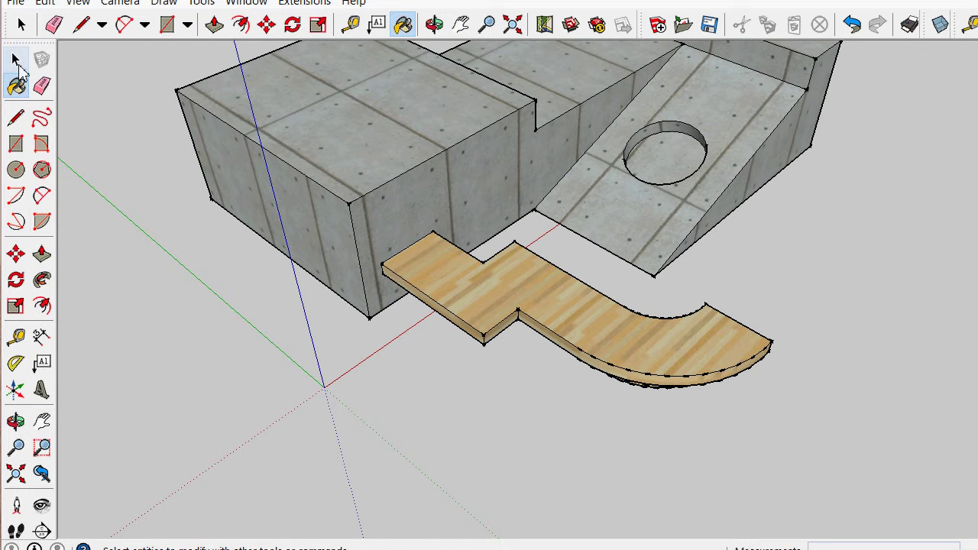
# Step: Use Texture > Position to rotate and rescale the Wood_Floor_Light grain on the ledge's top face
pyautogui.click(16, 60)
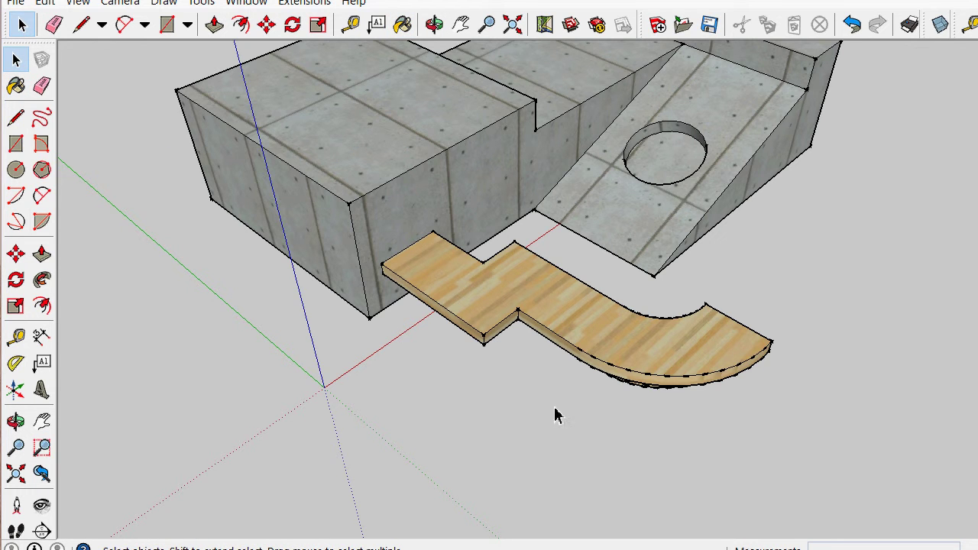
pyautogui.rightClick(554, 300)
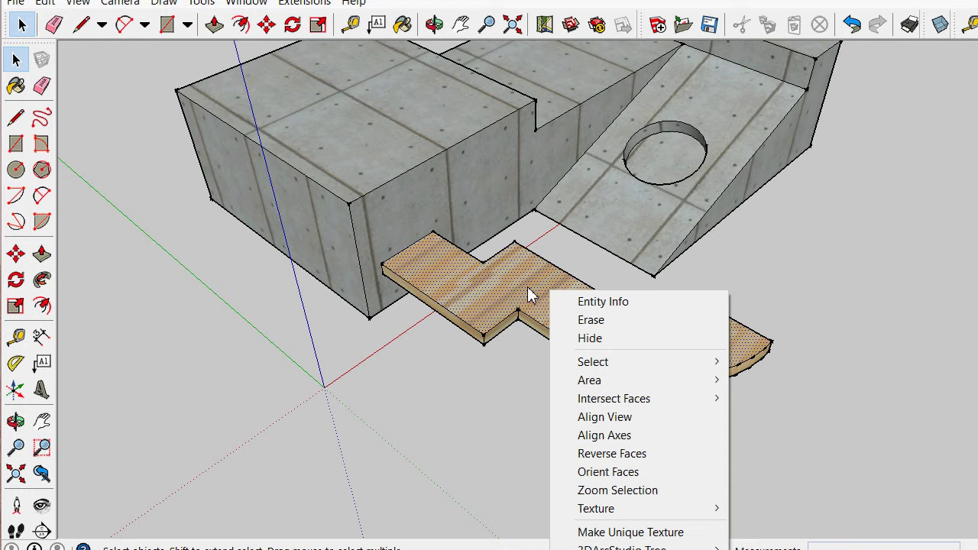
pyautogui.moveTo(604, 509)
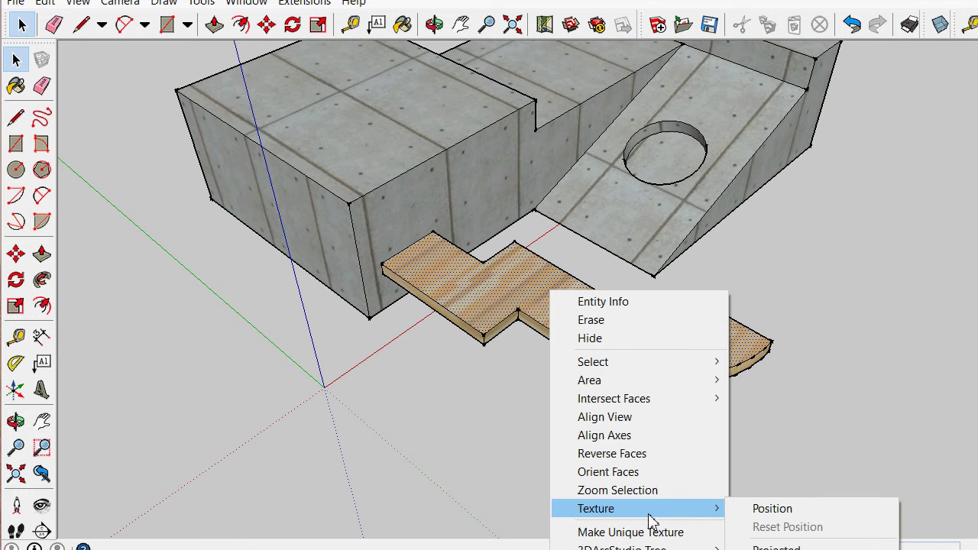
pyautogui.click(772, 509)
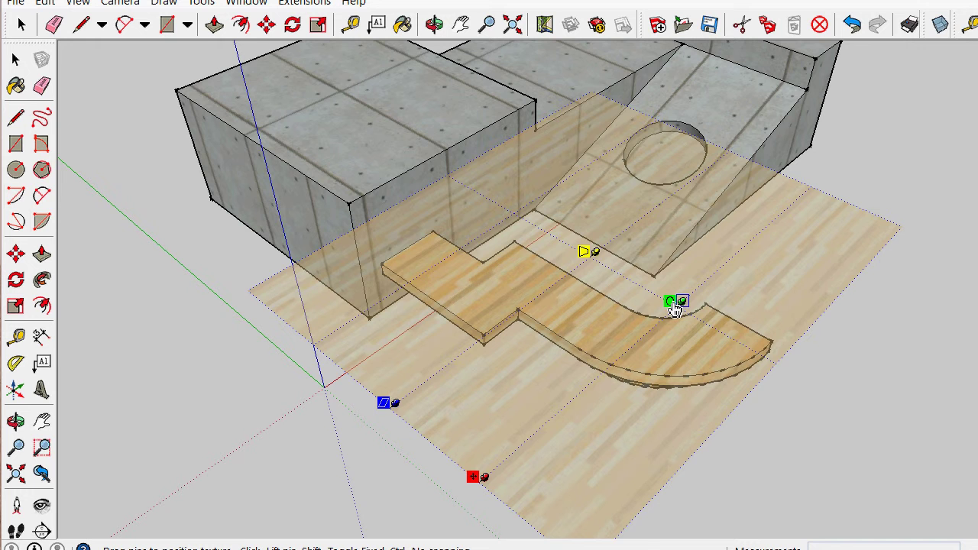
pyautogui.moveTo(673, 302)
pyautogui.mouseDown()
pyautogui.moveTo(655, 286)
pyautogui.moveTo(598, 271)
pyautogui.moveTo(537, 270)
pyautogui.moveTo(474, 279)
pyautogui.moveTo(418, 310)
pyautogui.moveTo(380, 313)
pyautogui.moveTo(296, 346)
pyautogui.moveTo(277, 324)
pyautogui.moveTo(350, 370)
pyautogui.moveTo(262, 306)
pyautogui.moveTo(284, 323)
pyautogui.mouseUp()
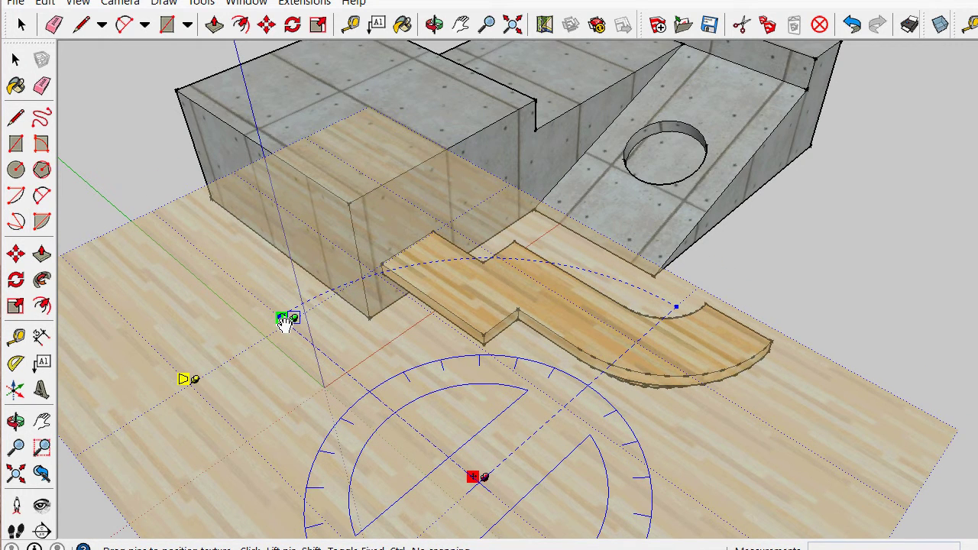
pyautogui.moveTo(283, 322); pyautogui.dragTo(284, 320)
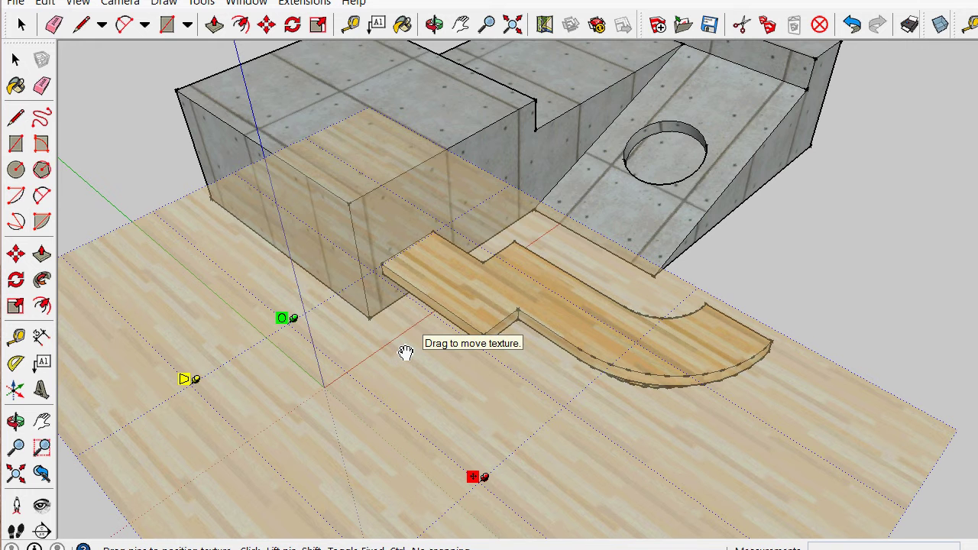
pyautogui.click(768, 277)
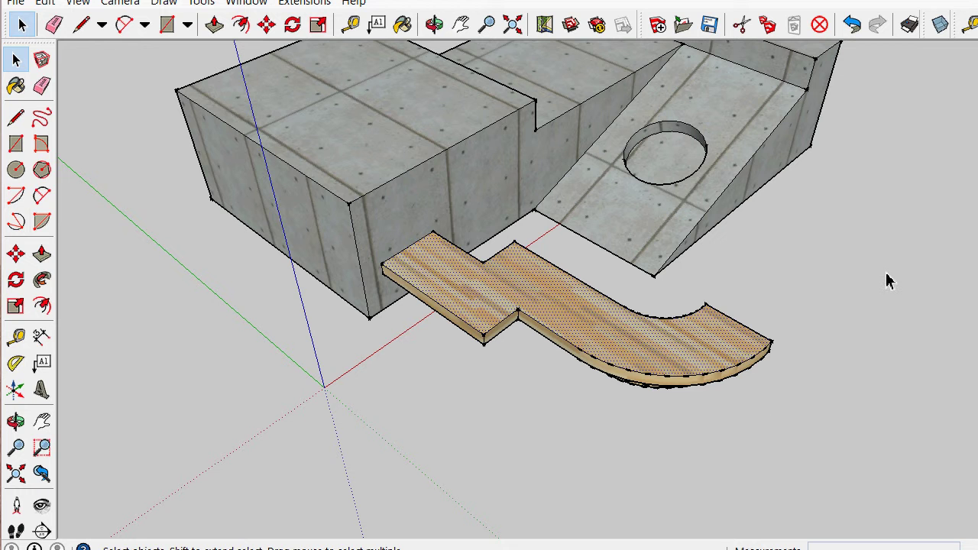
pyautogui.click(812, 391)
pyautogui.moveTo(812, 390)
pyautogui.mouseDown(button='middle')
pyautogui.moveTo(747, 389)
pyautogui.moveTo(788, 334)
pyautogui.mouseUp(button='middle')
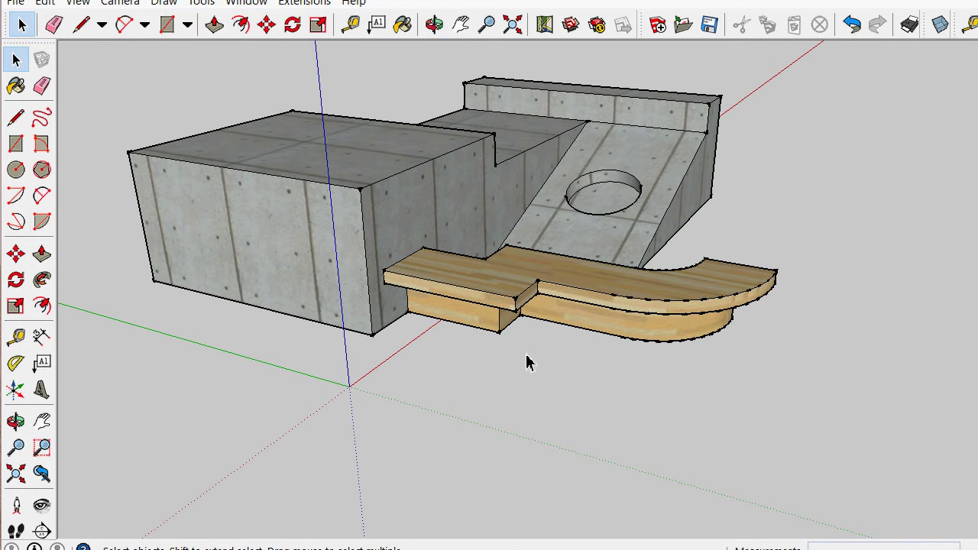
pyautogui.scroll(3, 535, 363)
pyautogui.moveTo(557, 360)
pyautogui.mouseDown(button='middle')
pyautogui.moveTo(410, 443)
pyautogui.moveTo(66, 295)
pyautogui.moveTo(451, 348)
pyautogui.moveTo(558, 395)
pyautogui.mouseUp(button='middle')
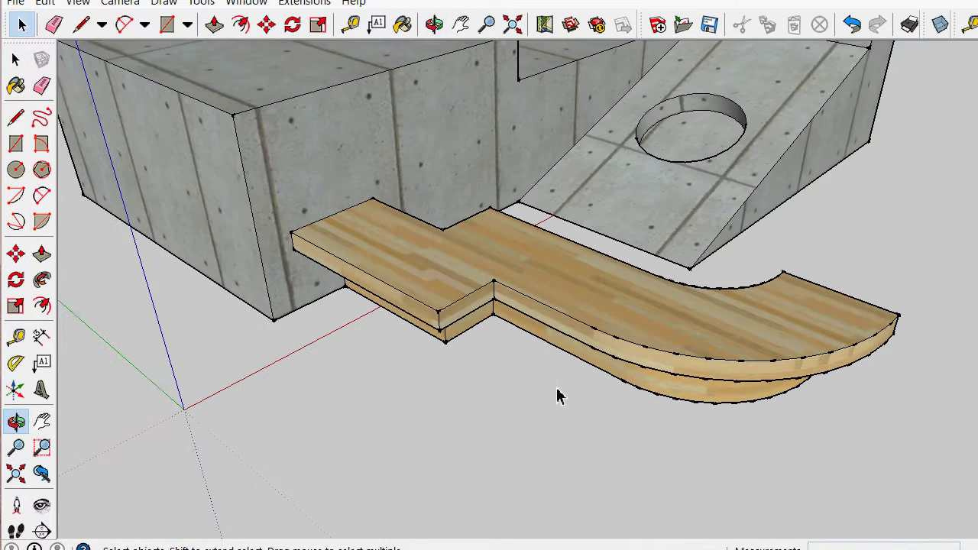
pyautogui.scroll(-3, 535, 334)
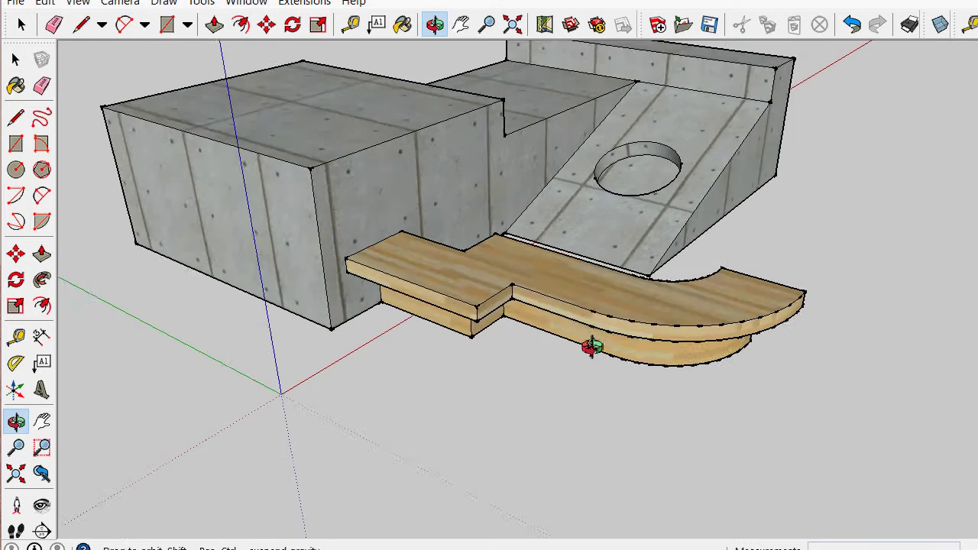
pyautogui.moveTo(590, 343)
pyautogui.mouseDown(button='middle')
pyautogui.moveTo(614, 350)
pyautogui.moveTo(629, 375)
pyautogui.moveTo(578, 410)
pyautogui.moveTo(585, 383)
pyautogui.mouseUp(button='middle')
pyautogui.scroll(-2, 648, 395)
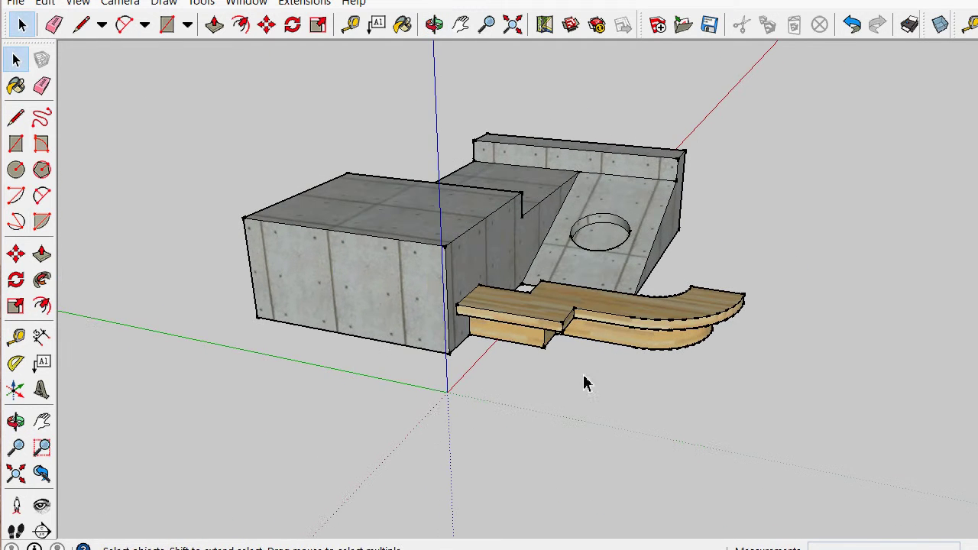
pyautogui.scroll(1, 391, 392)
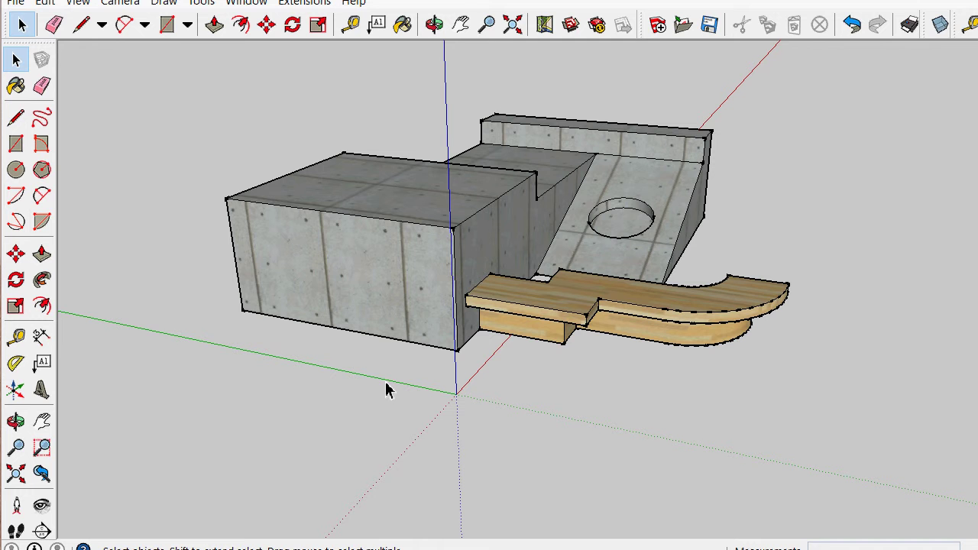
# Step: Use Texture > Position to rescale the Concrete_Form_4x8 on the left block's front face into a denser grid
pyautogui.rightClick(354, 276)
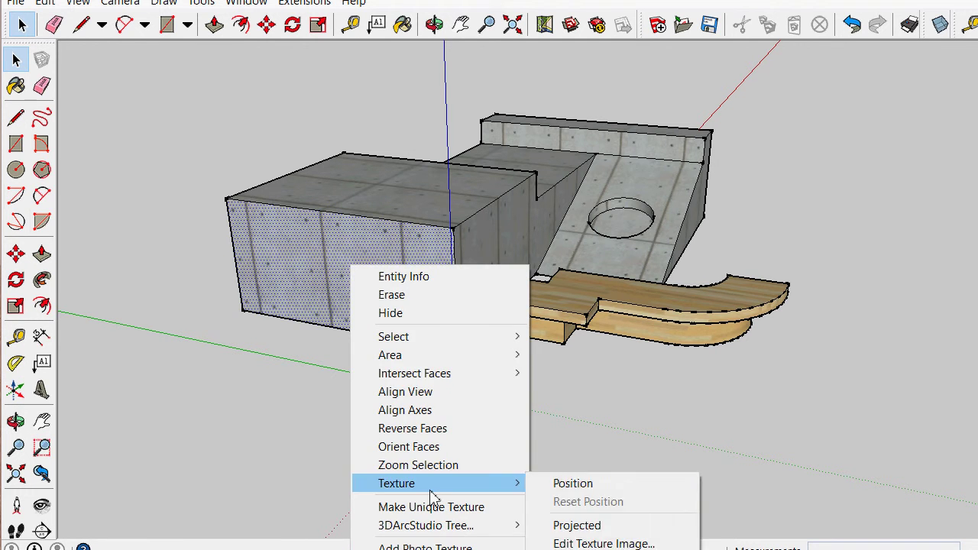
pyautogui.click(568, 489)
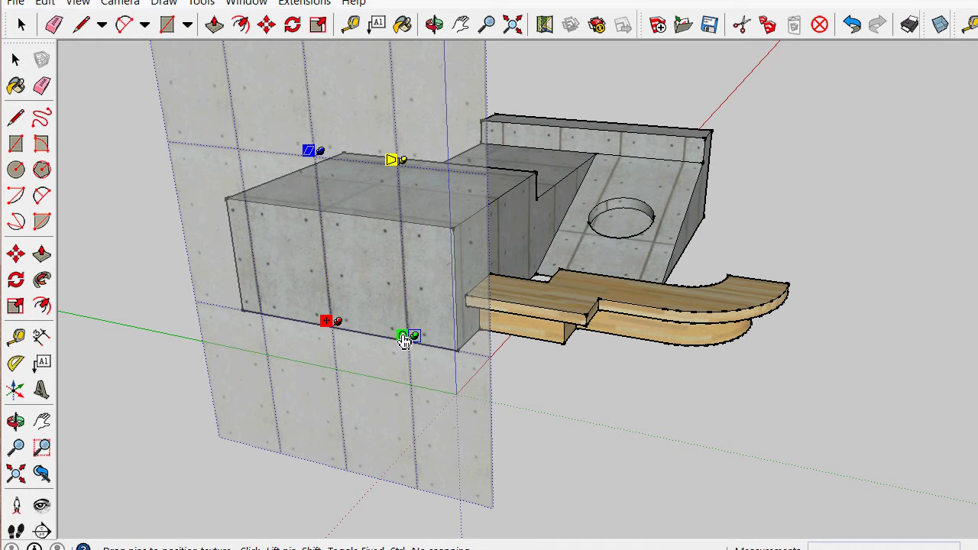
pyautogui.moveTo(406, 338)
pyautogui.mouseDown()
pyautogui.moveTo(401, 288)
pyautogui.moveTo(318, 257)
pyautogui.moveTo(324, 292)
pyautogui.mouseUp()
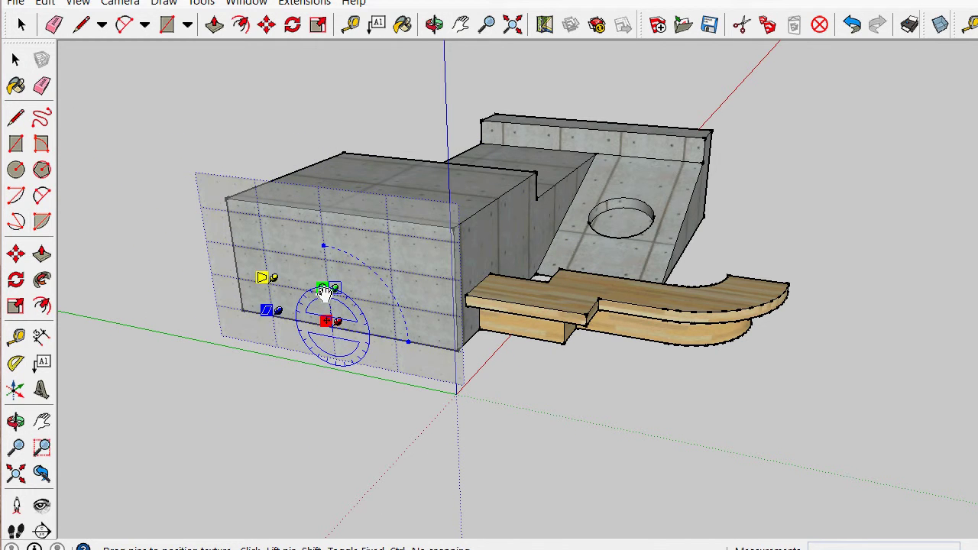
pyautogui.moveTo(324, 293); pyautogui.dragTo(322, 290)
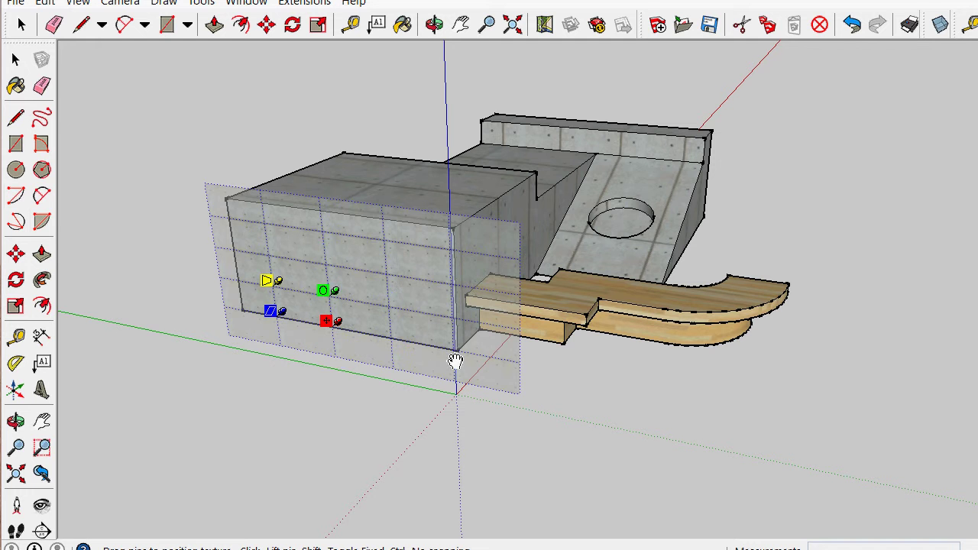
pyautogui.click(524, 432)
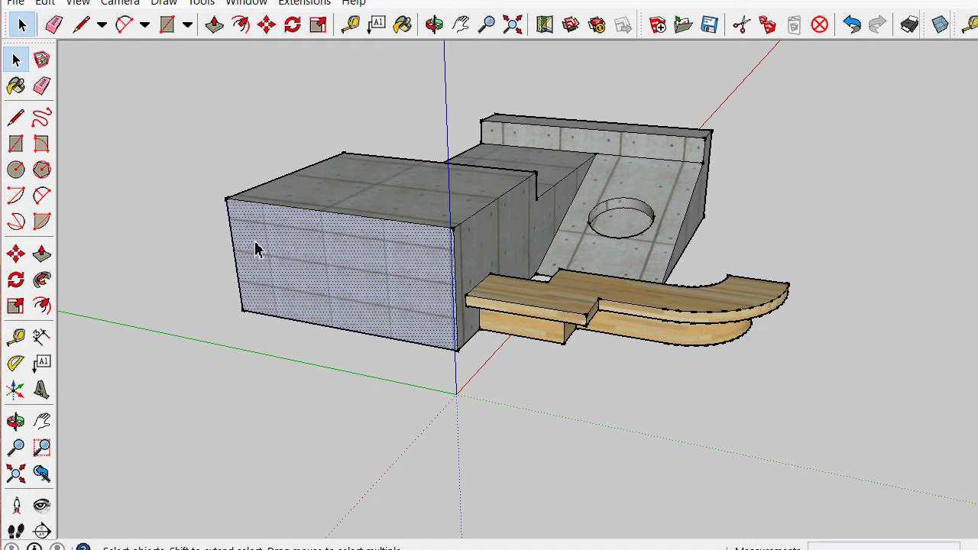
pyautogui.click(171, 122)
pyautogui.moveTo(201, 298); pyautogui.dragTo(430, 370, button='middle')
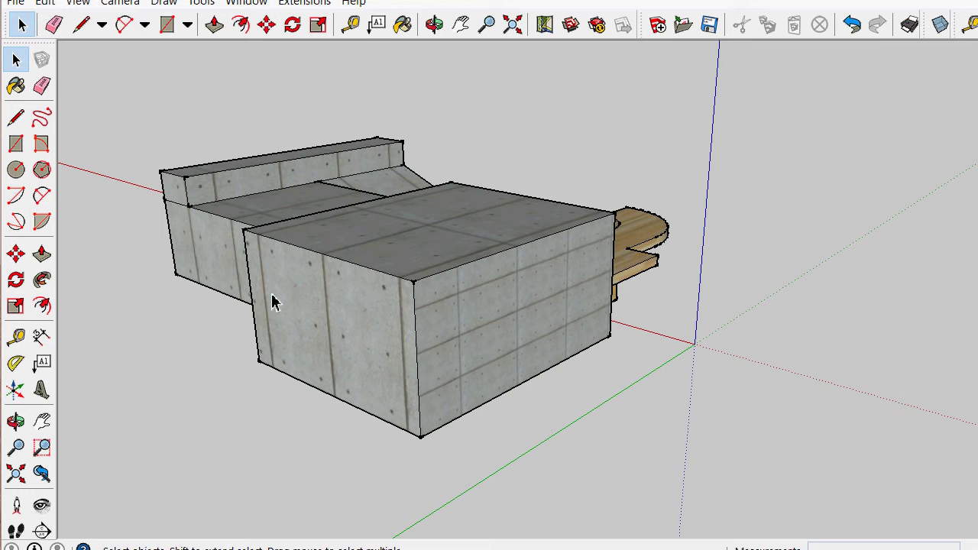
pyautogui.moveTo(627, 388)
pyautogui.mouseDown(button='middle')
pyautogui.moveTo(638, 402)
pyautogui.moveTo(461, 399)
pyautogui.moveTo(448, 411)
pyautogui.moveTo(476, 313)
pyautogui.mouseUp(button='middle')
pyautogui.scroll(2, 489, 353)
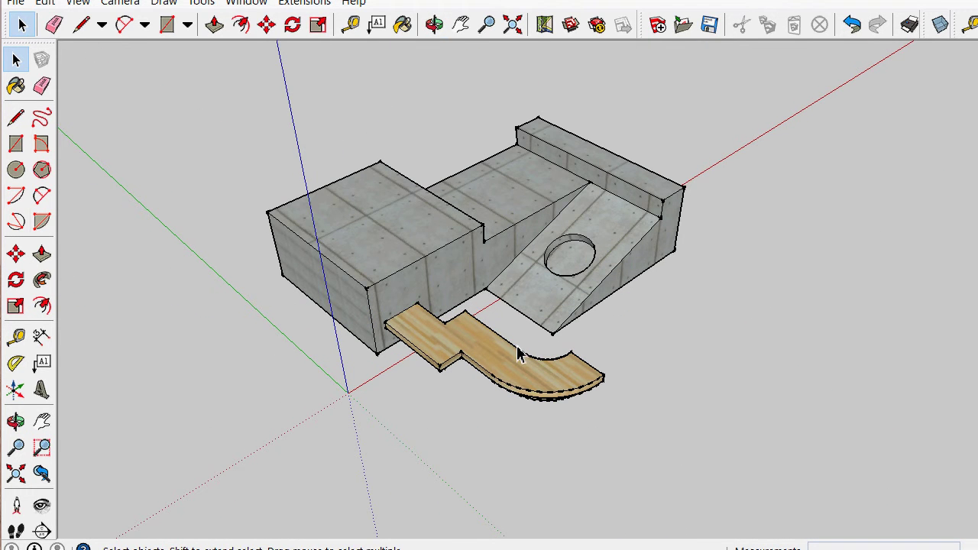